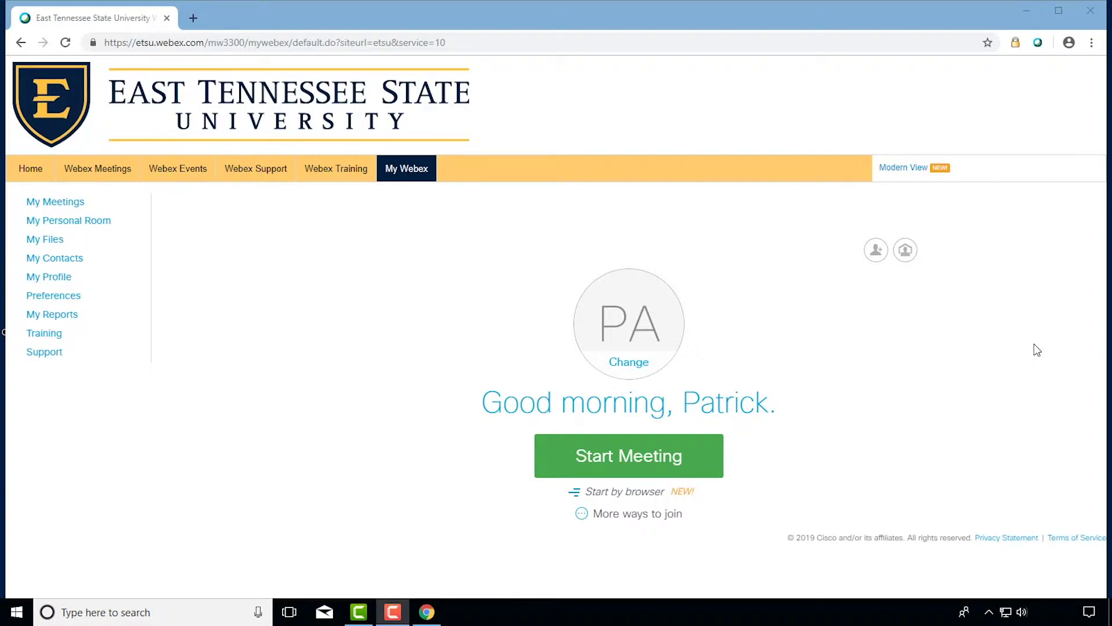
{"action": "left_click", "coordinate": [263, 165]}
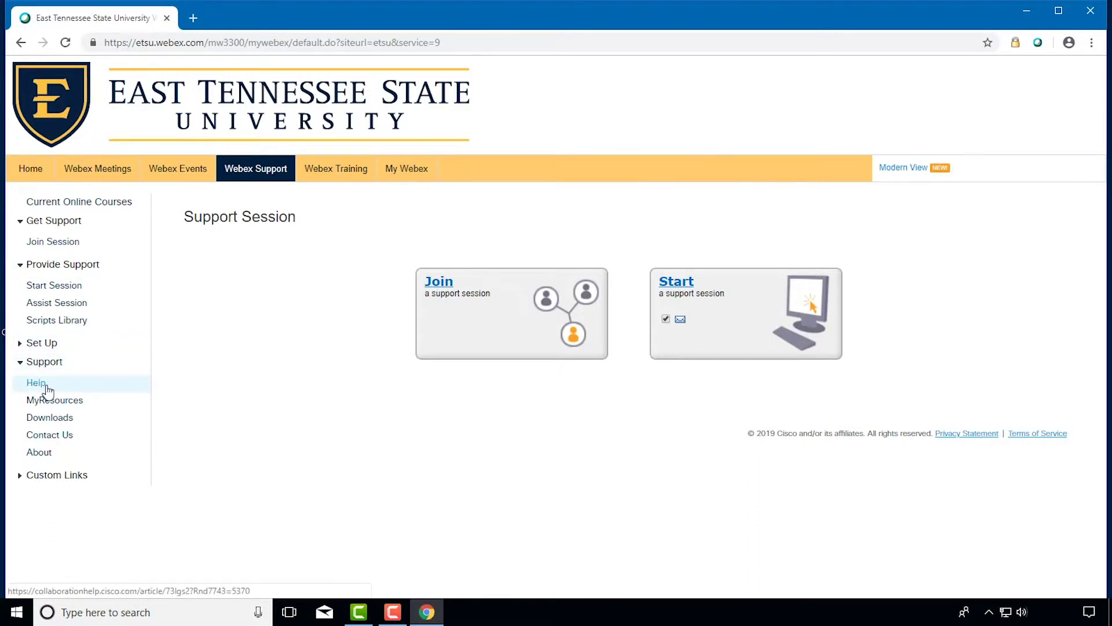
{"action": "left_click", "coordinate": [57, 422]}
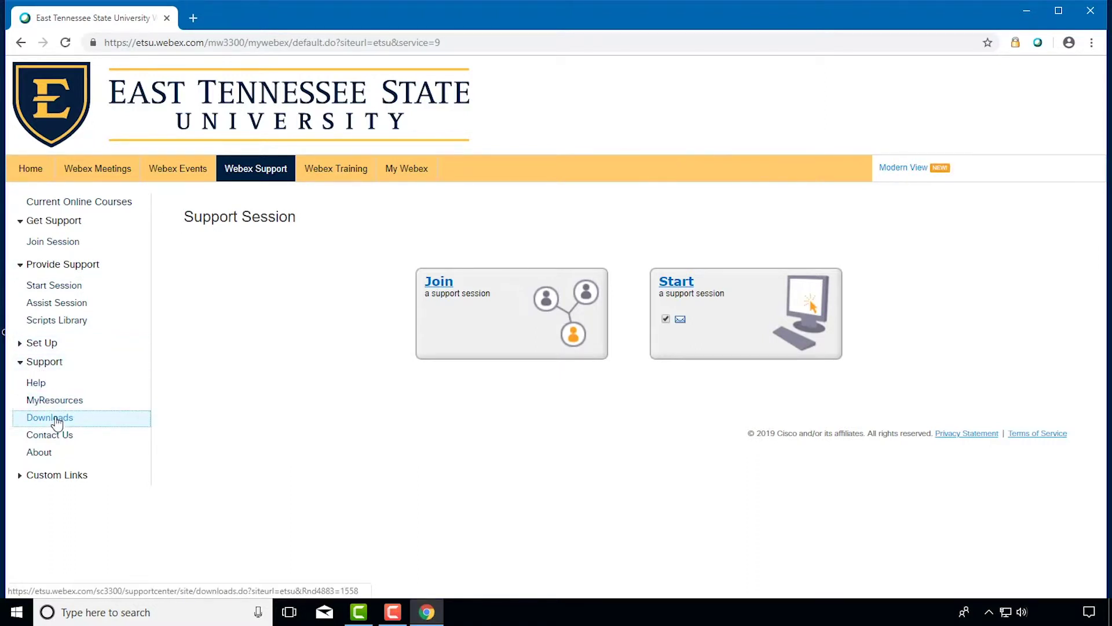
{"action": "scroll", "coordinate": [383, 418], "scroll_direction": "down", "scroll_amount": 2}
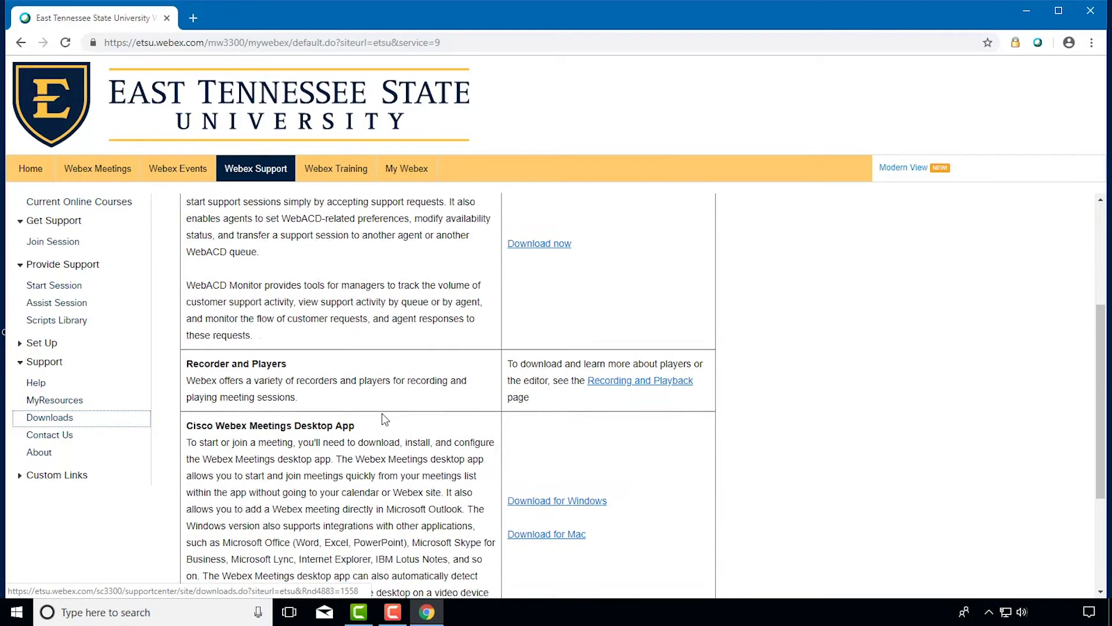
{"action": "scroll", "coordinate": [382, 420], "scroll_direction": "down", "scroll_amount": 2}
{"action": "scroll", "coordinate": [383, 420], "scroll_direction": "down", "scroll_amount": 1}
{"action": "scroll", "coordinate": [385, 423], "scroll_direction": "up", "scroll_amount": 2}
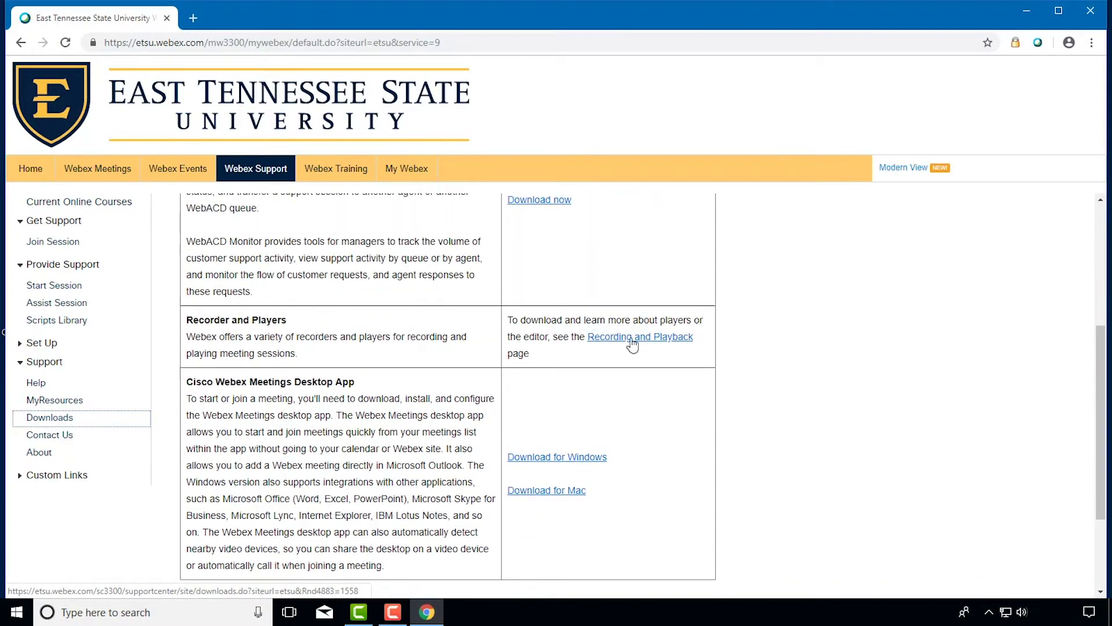
{"action": "left_click", "coordinate": [674, 346]}
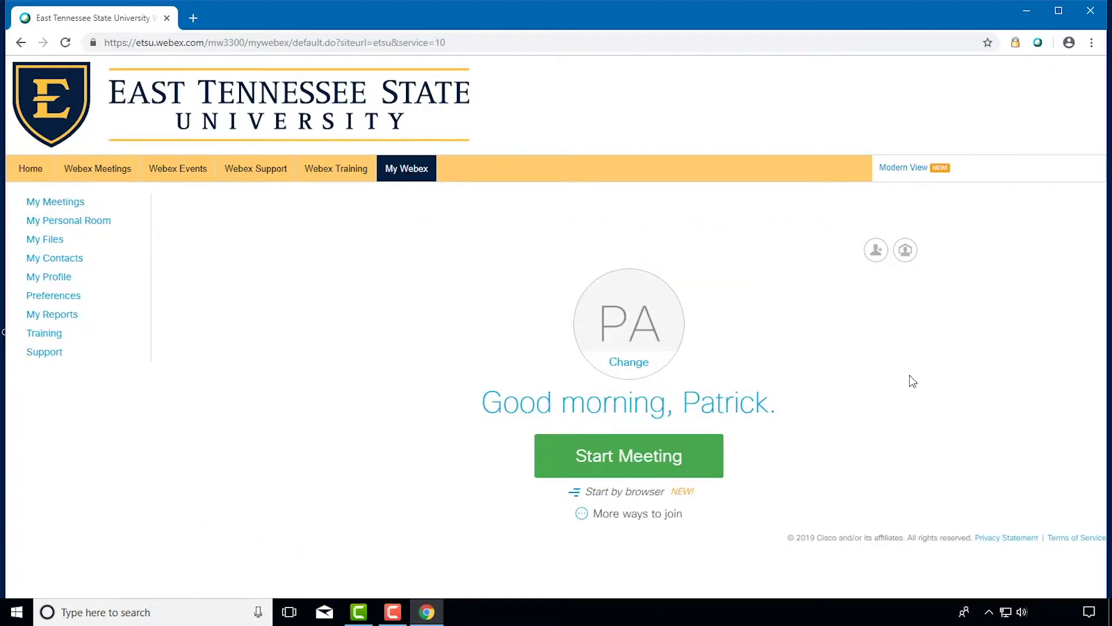
Reach the Recording and Playback downloads page via Webex Meetings > Downloads > Recorder and Players.
{"action": "left_click", "coordinate": [103, 170]}
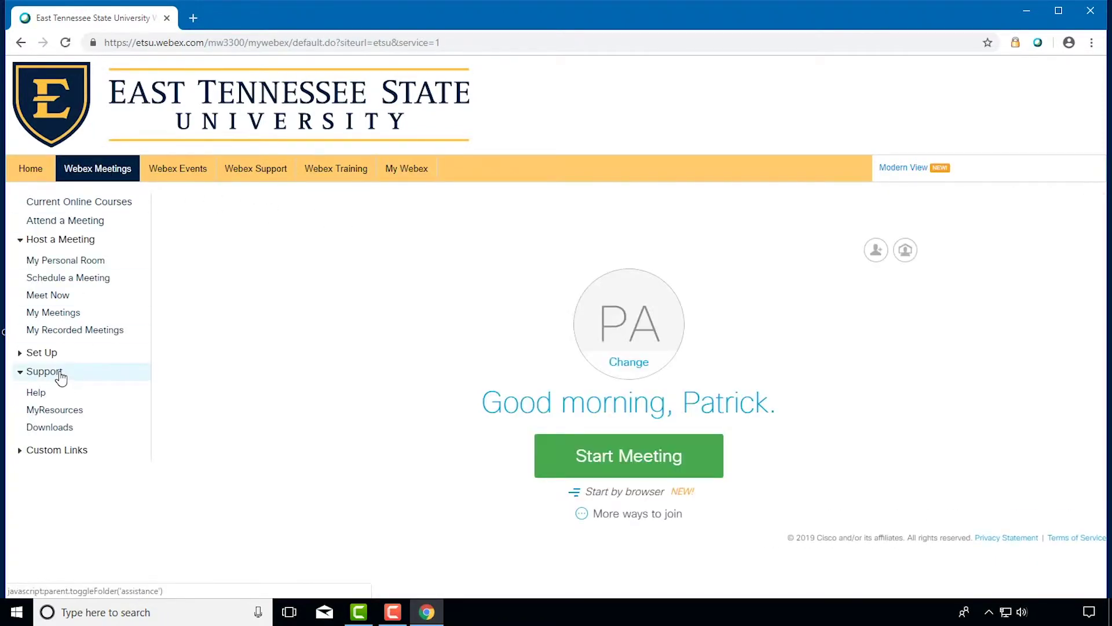
{"action": "left_click", "coordinate": [53, 429]}
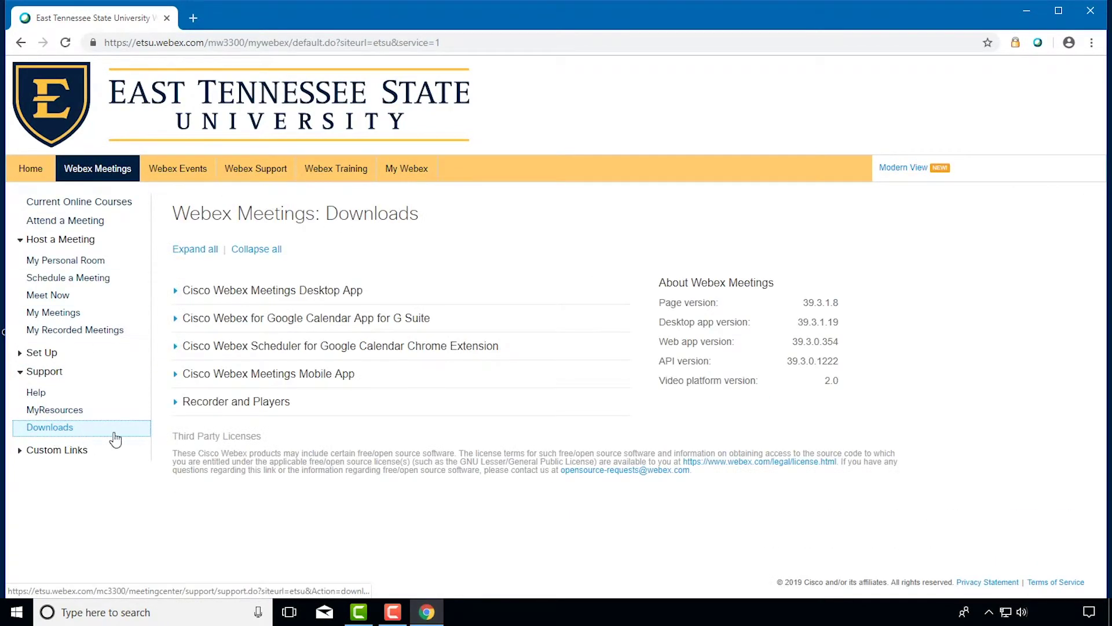
{"action": "left_click", "coordinate": [245, 404]}
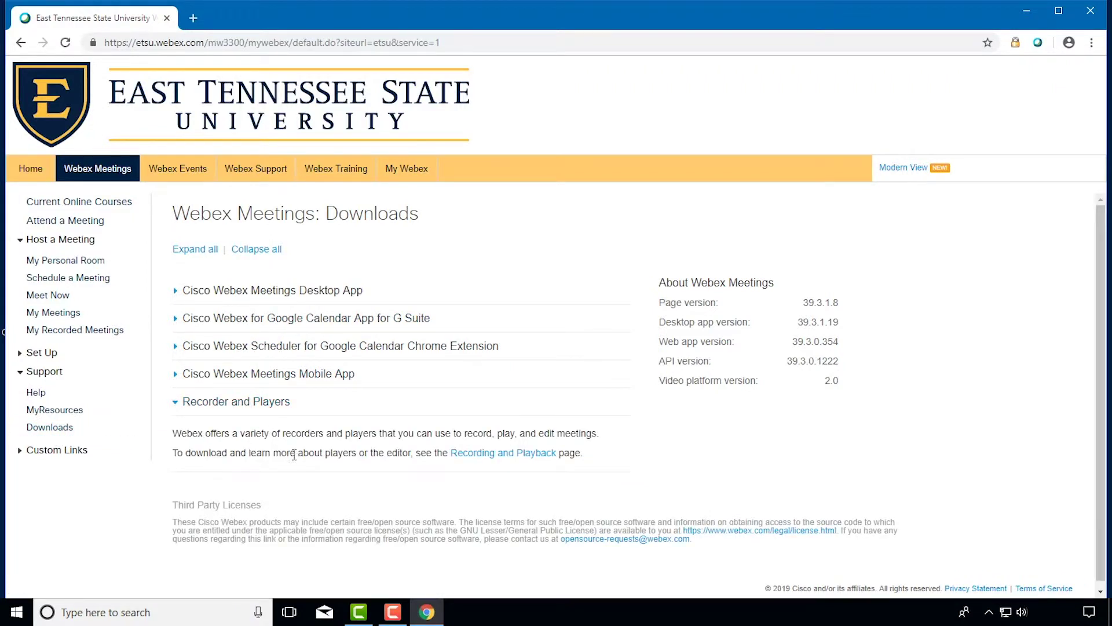
{"action": "left_click", "coordinate": [536, 458]}
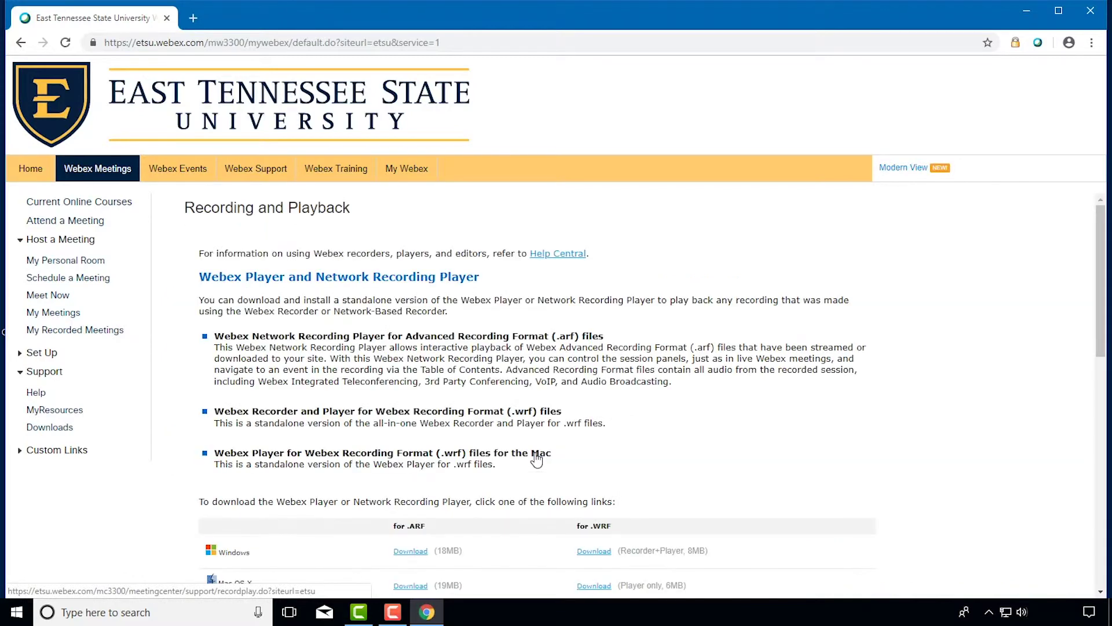
{"action": "scroll", "coordinate": [536, 460], "scroll_direction": "down", "scroll_amount": 1}
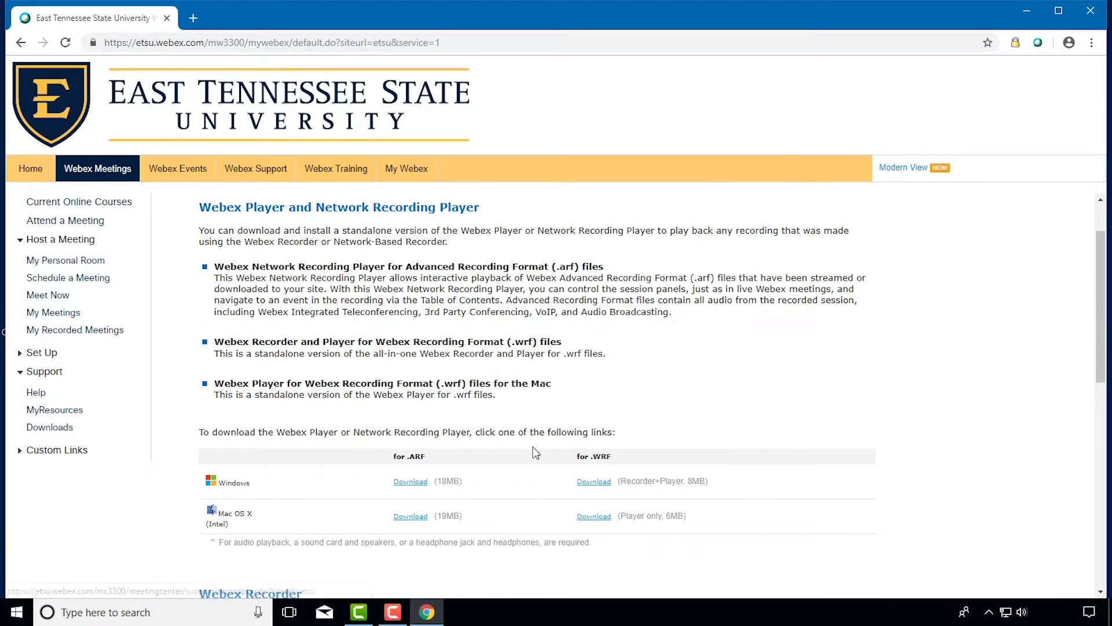
{"action": "scroll", "coordinate": [535, 454], "scroll_direction": "down", "scroll_amount": 1}
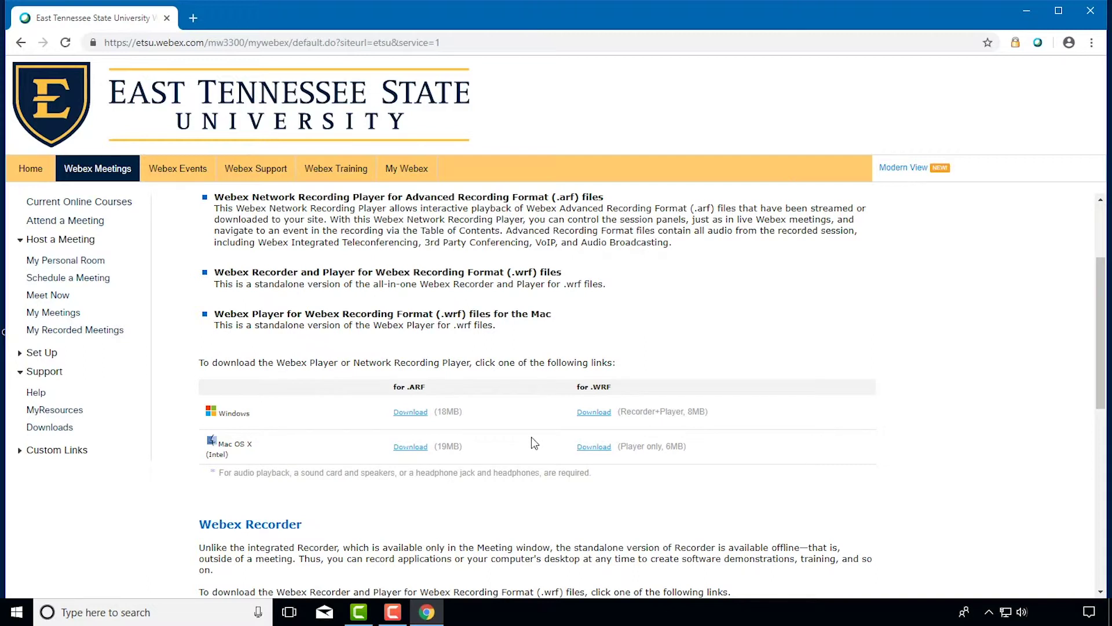
{"action": "left_click", "coordinate": [193, 18]}
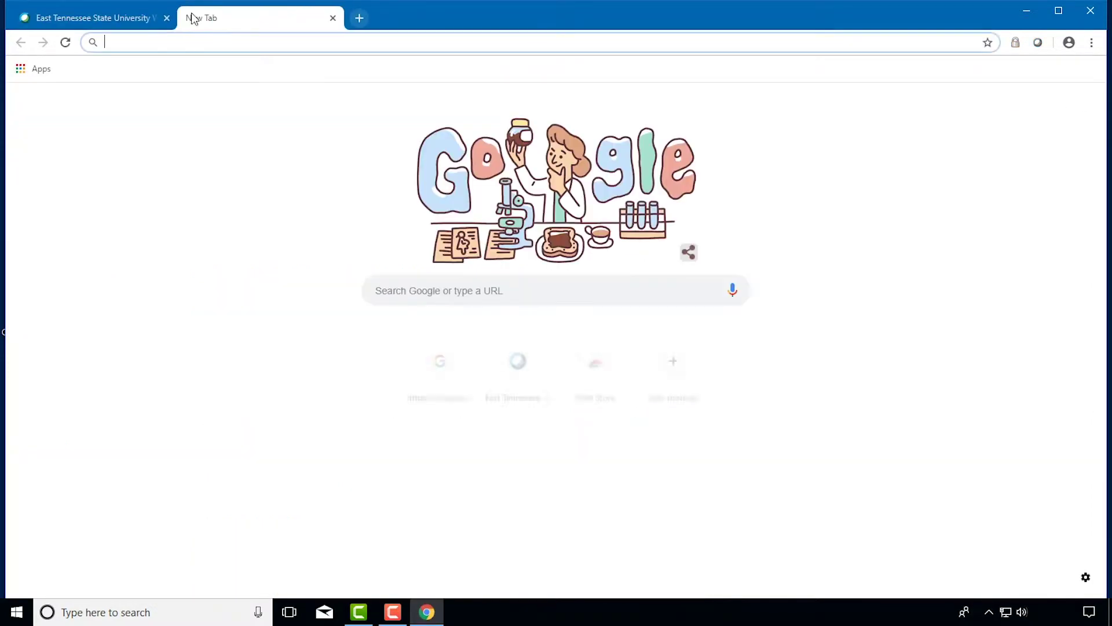
{"action": "type", "text": "www.w"}
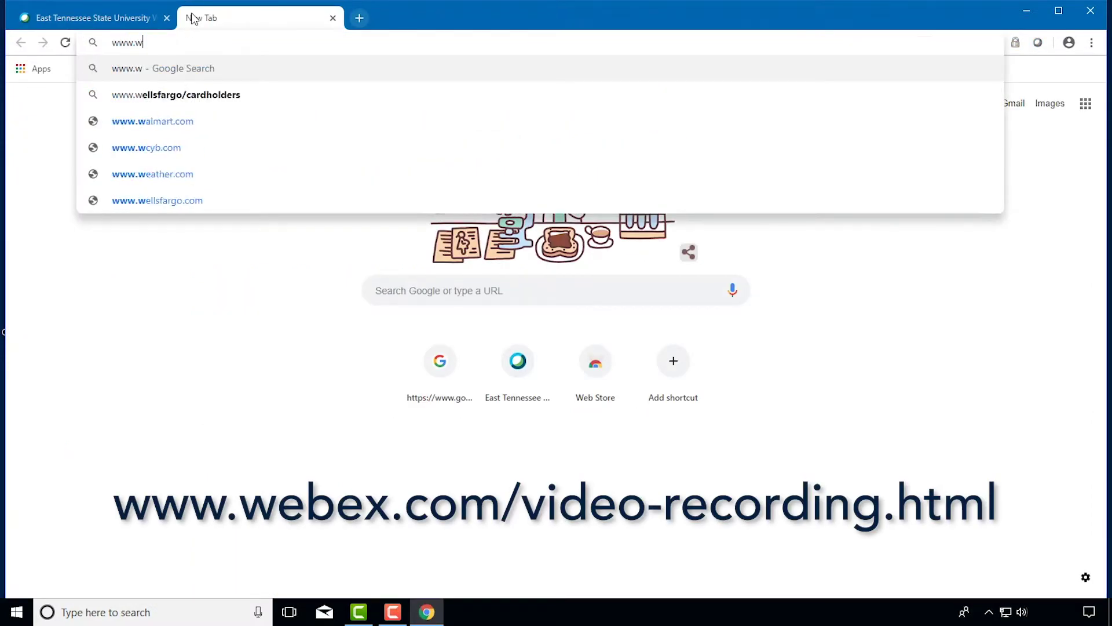
{"action": "type", "text": "ebex.com"}
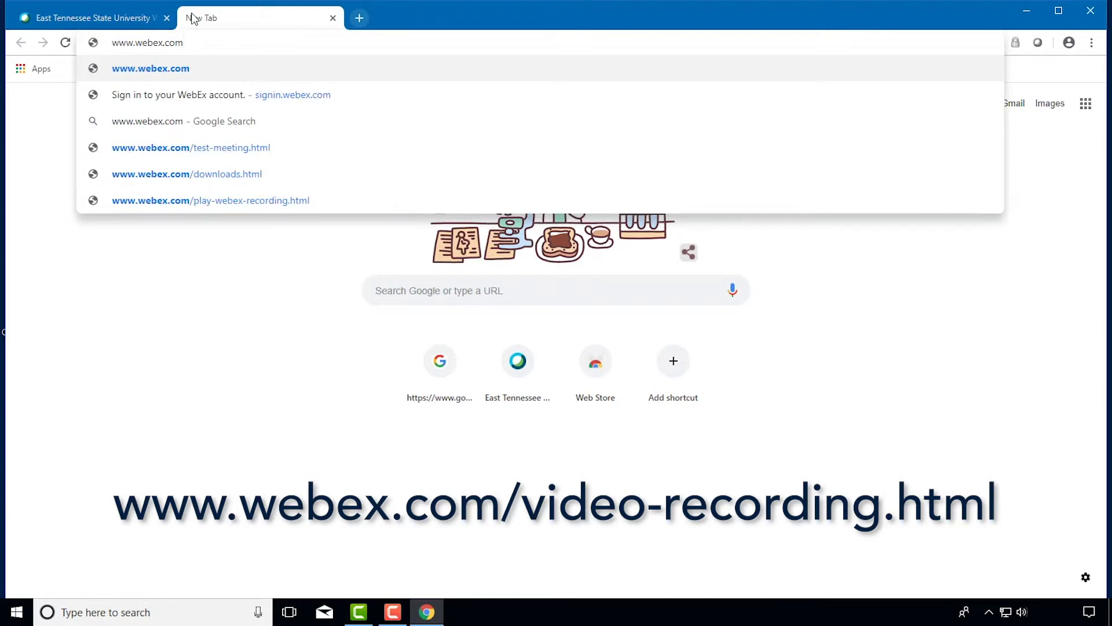
{"action": "type", "text": "/video-"}
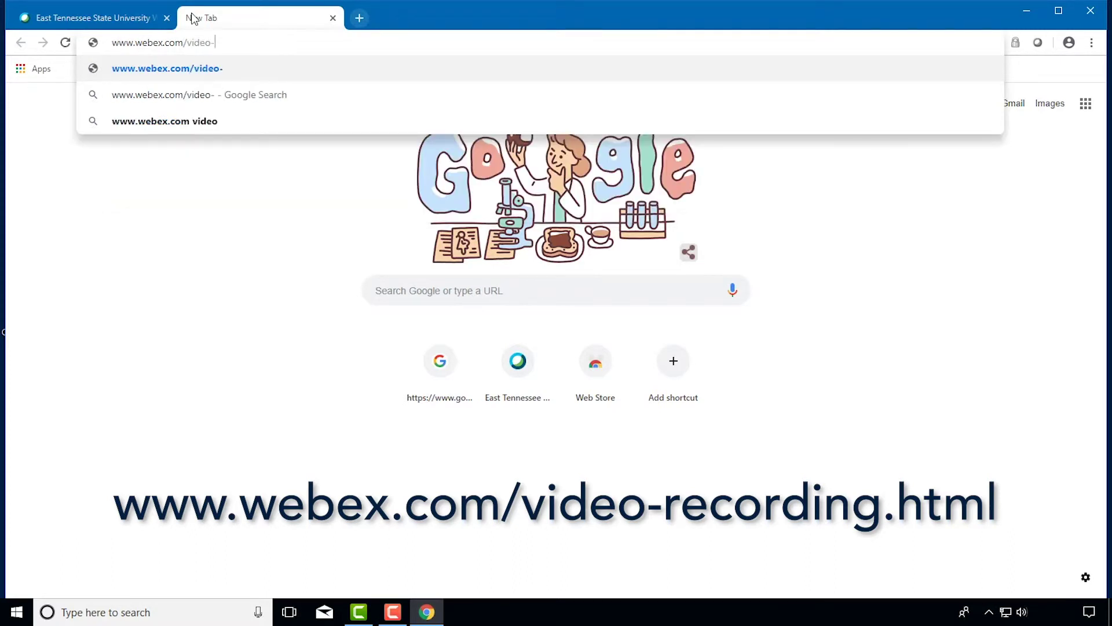
{"action": "type", "text": "recording."}
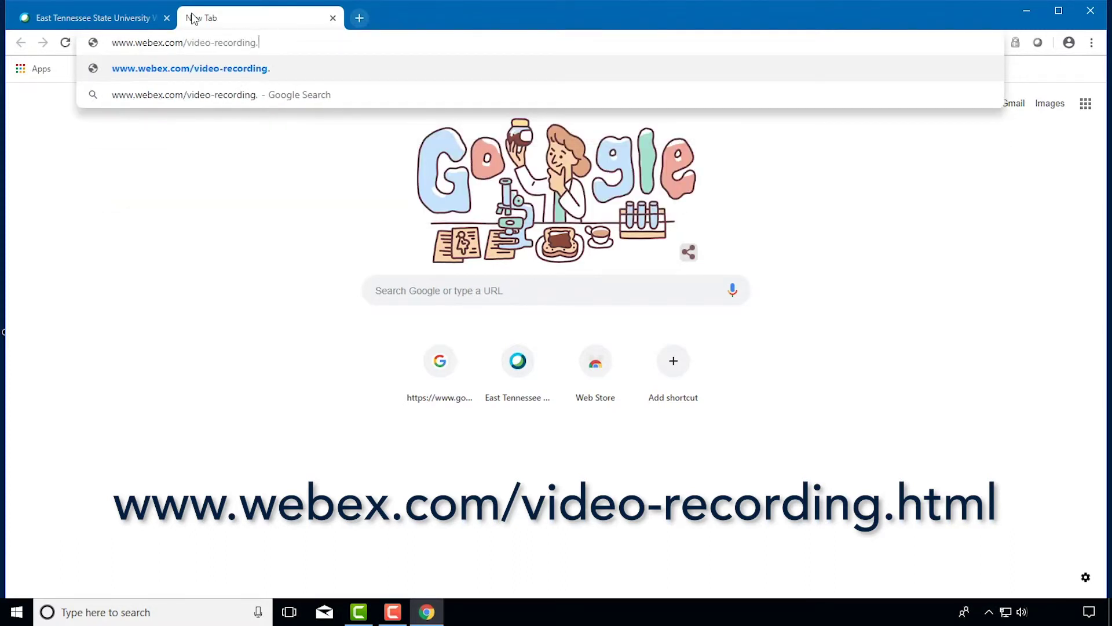
{"action": "type", "text": "html"}
{"action": "key", "text": "Return"}
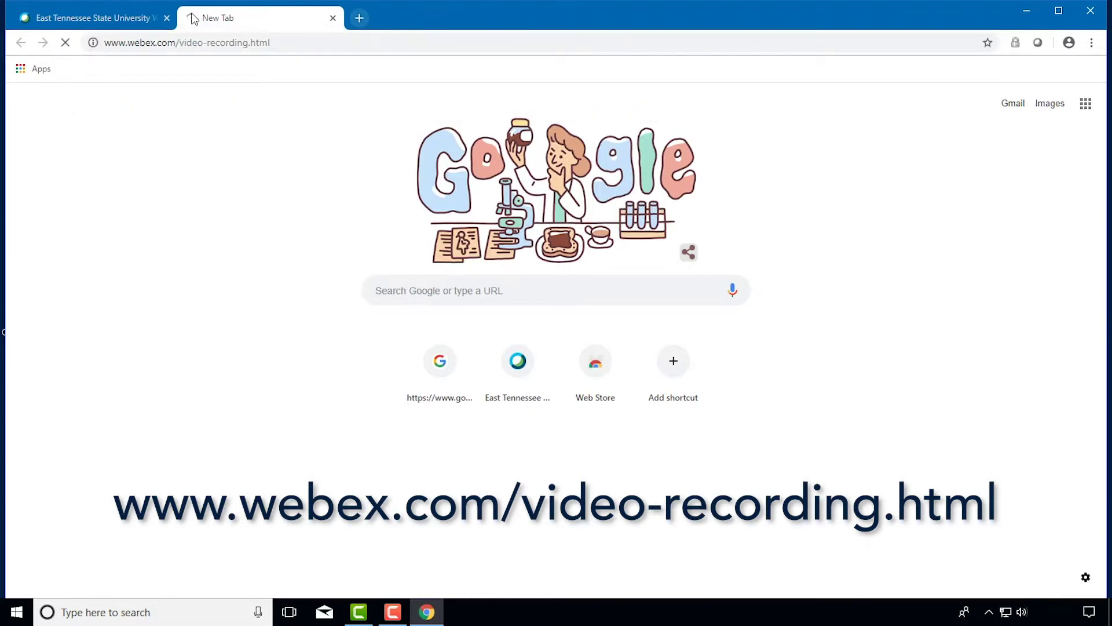
{"action": "scroll", "coordinate": [168, 269], "scroll_direction": "down", "scroll_amount": 1}
{"action": "scroll", "coordinate": [172, 269], "scroll_direction": "down", "scroll_amount": 5}
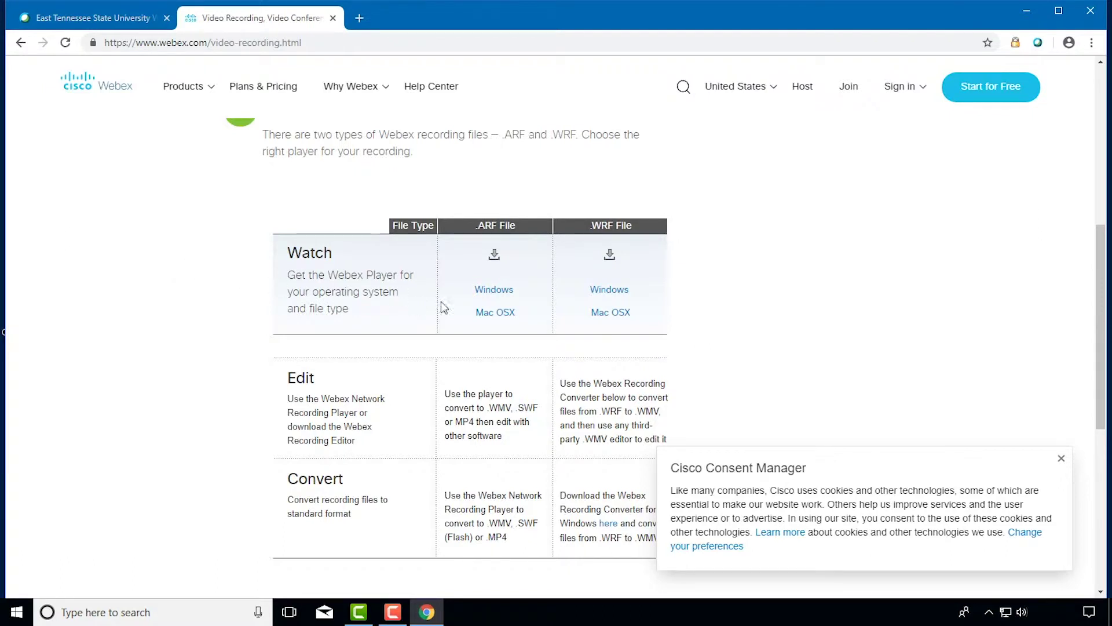
{"action": "left_click", "coordinate": [510, 294]}
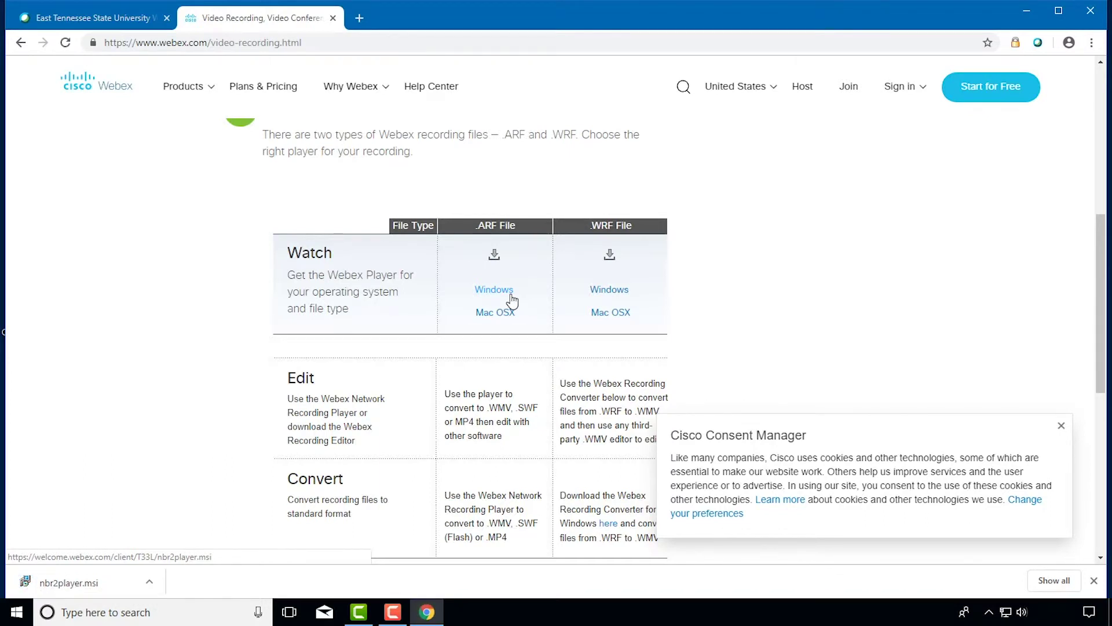
{"action": "right_click", "coordinate": [15, 612]}
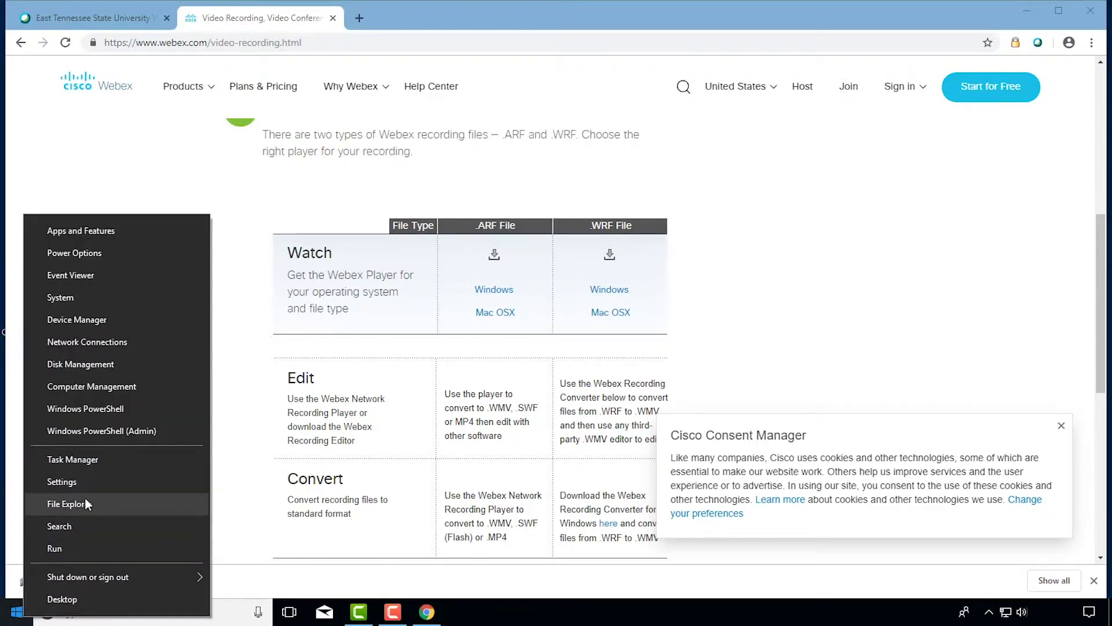
Launch the nbr2player.msi installer from the Downloads folder in File Explorer.
{"action": "left_click", "coordinate": [85, 500]}
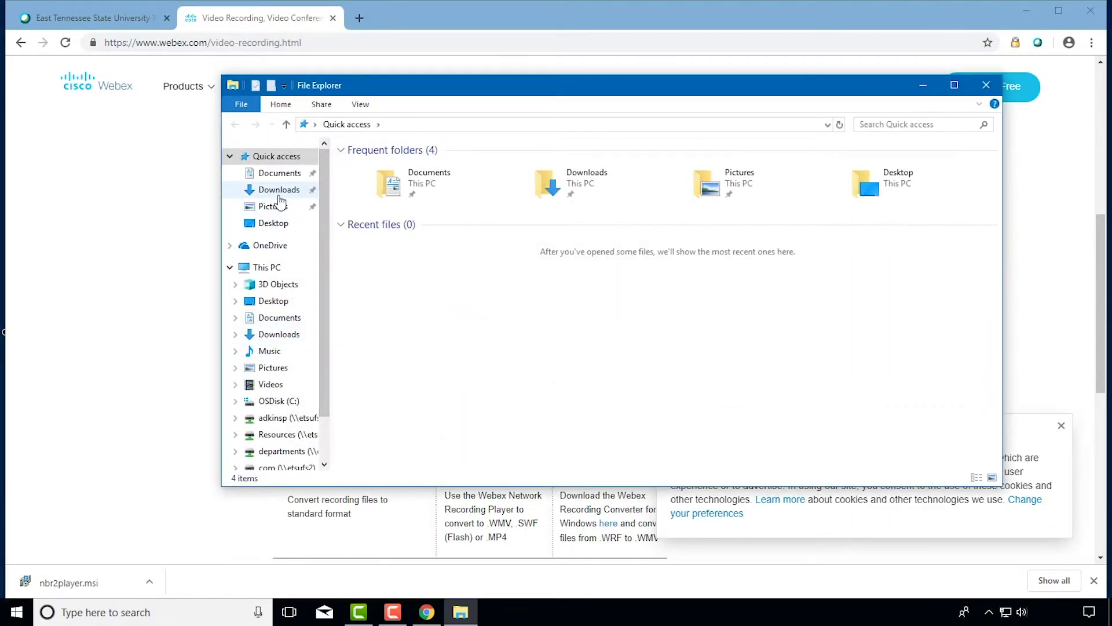
{"action": "left_click", "coordinate": [279, 191]}
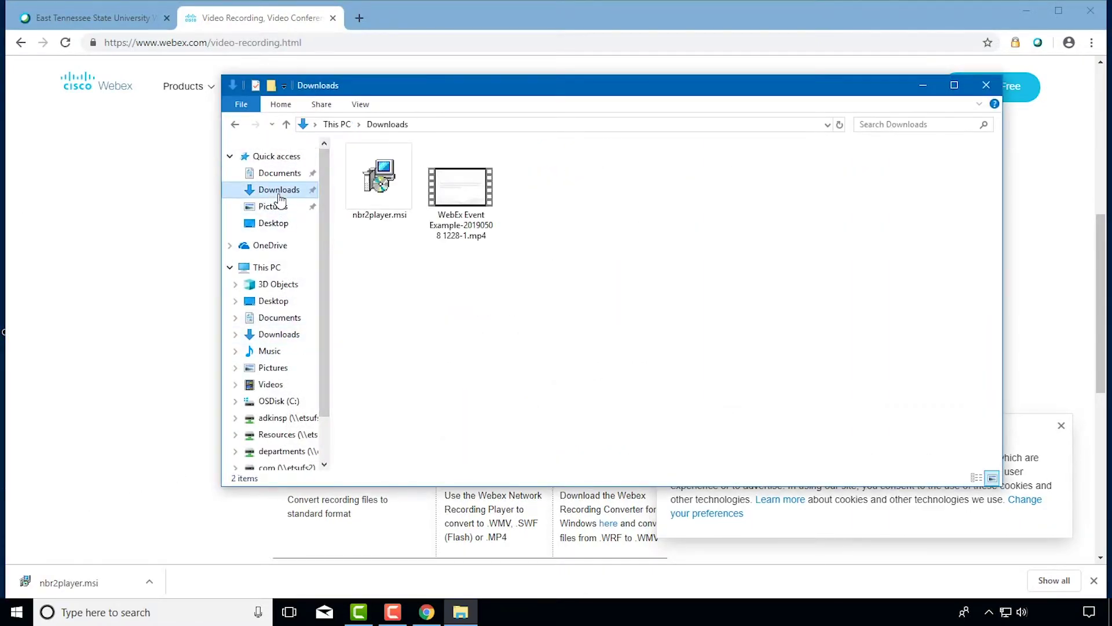
{"action": "double_click", "coordinate": [400, 204]}
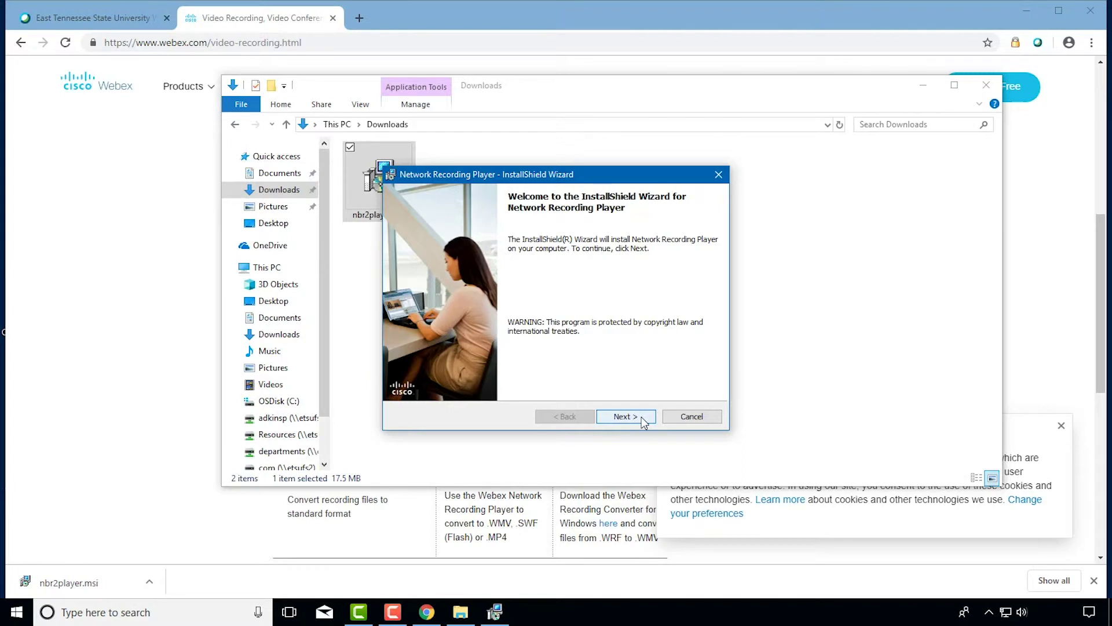
Install Network Recording Player accepting the license, default user details and complete setup.
{"action": "left_click", "coordinate": [625, 417]}
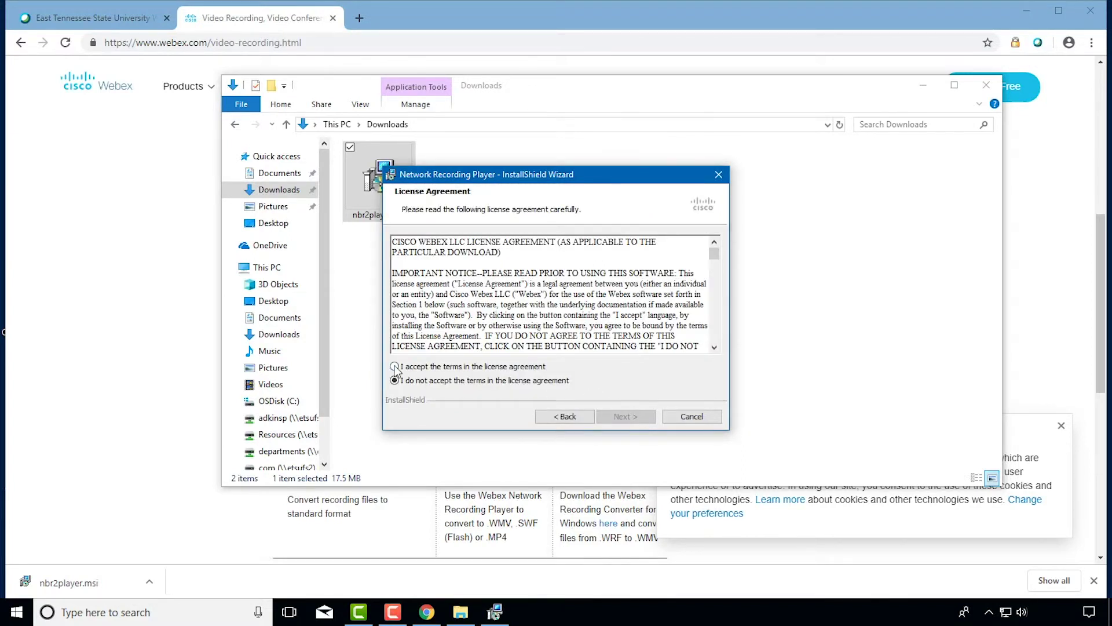
{"action": "left_click", "coordinate": [395, 366]}
{"action": "left_click", "coordinate": [617, 419]}
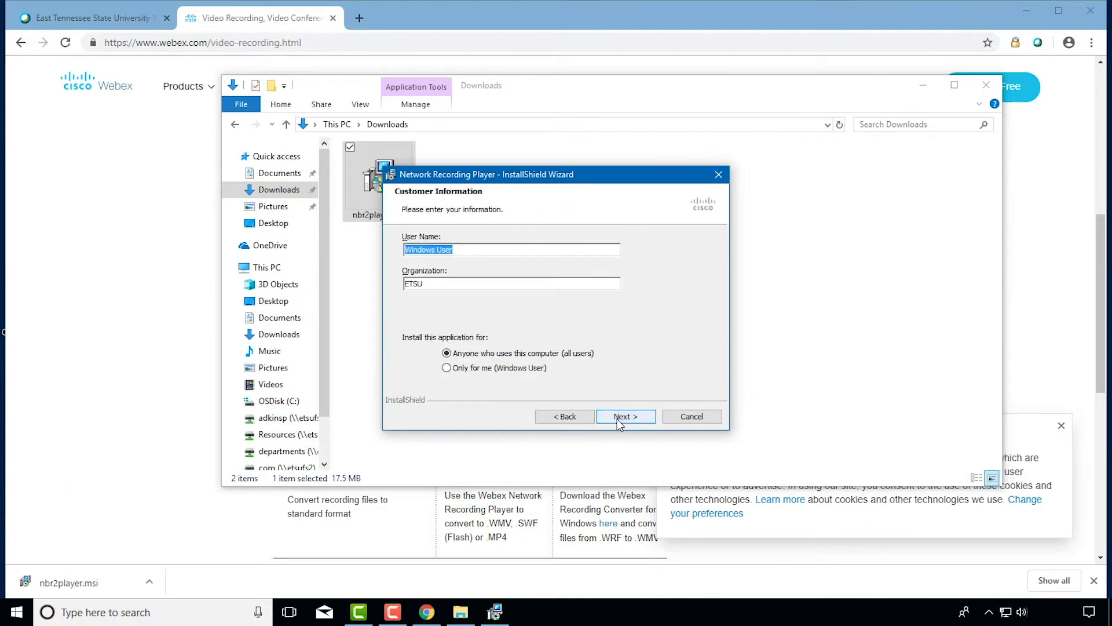
{"action": "left_click", "coordinate": [617, 419]}
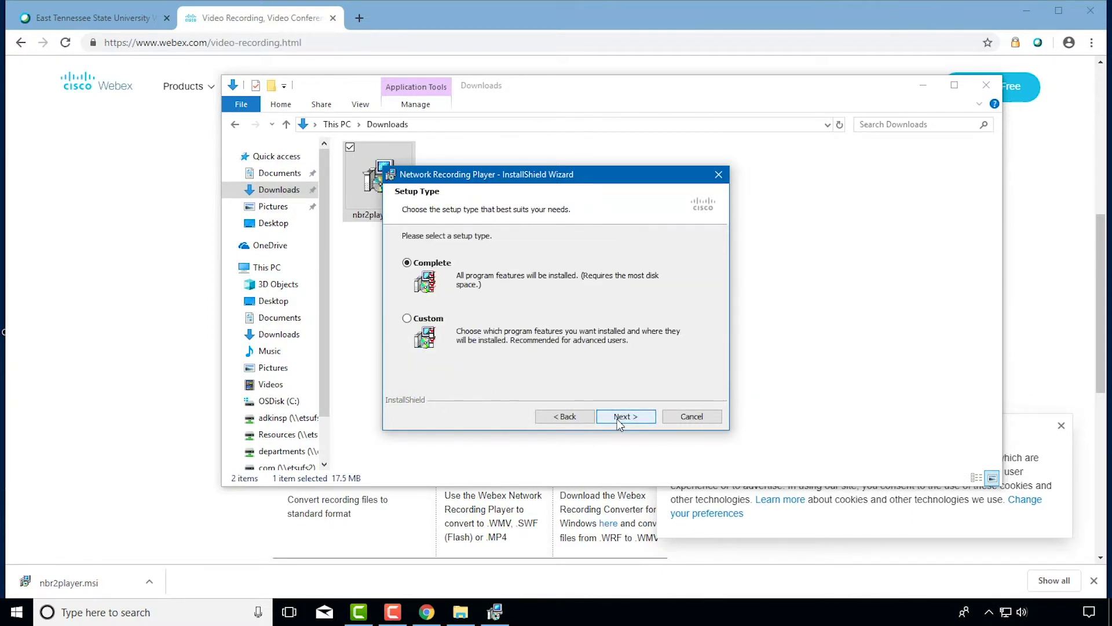
{"action": "left_click", "coordinate": [617, 419]}
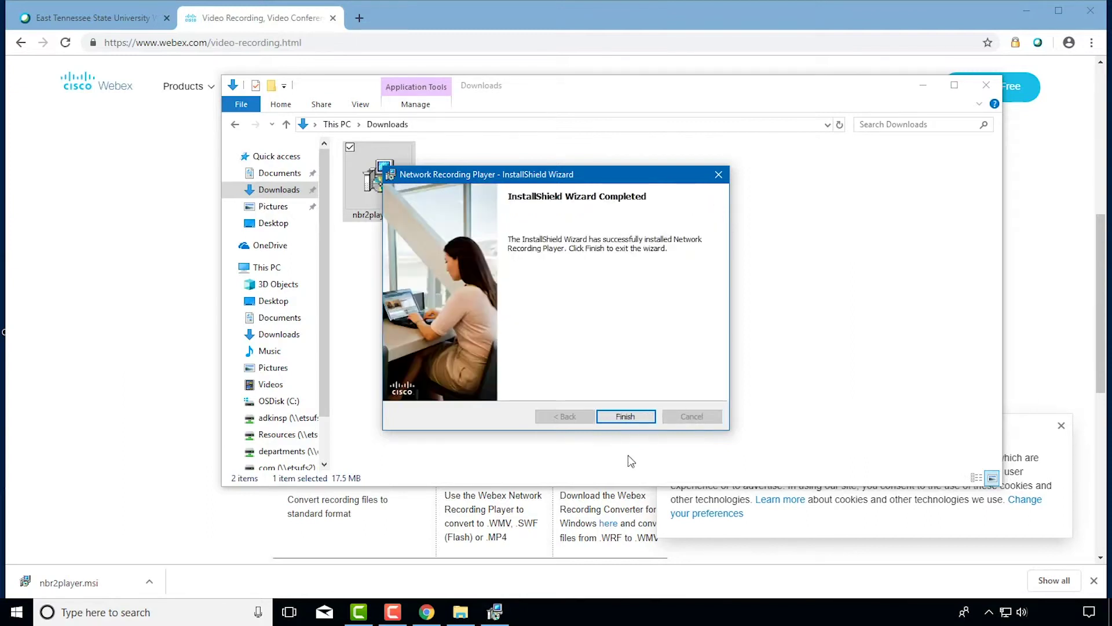
{"action": "left_click", "coordinate": [646, 418]}
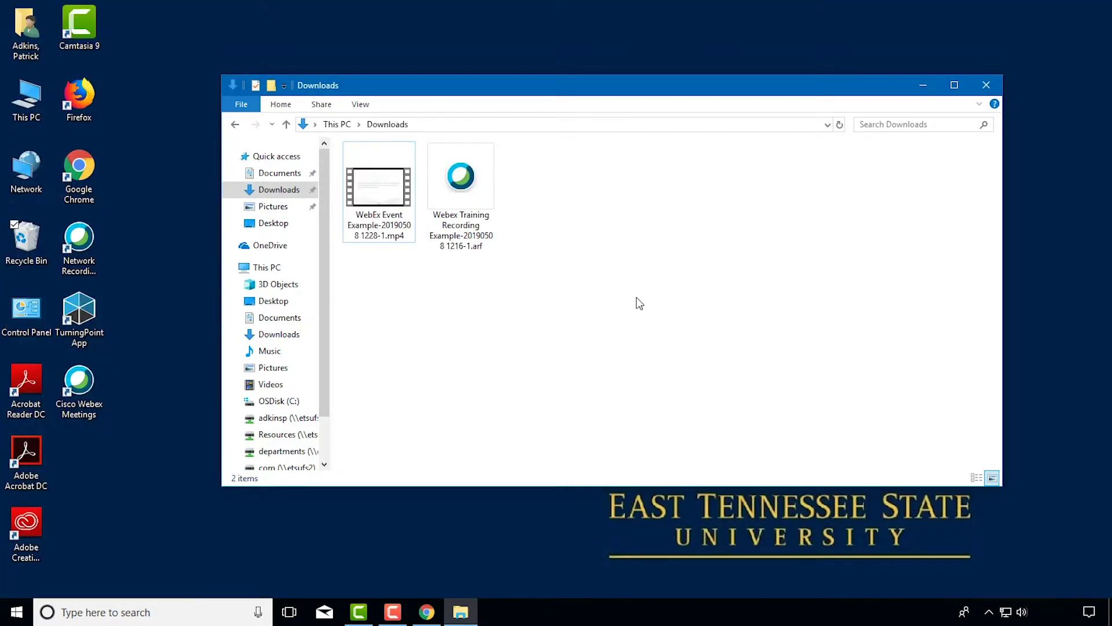
Open the Webex Training Recording .arf in the player and bring up File > Convert Format.
{"action": "left_click", "coordinate": [453, 197]}
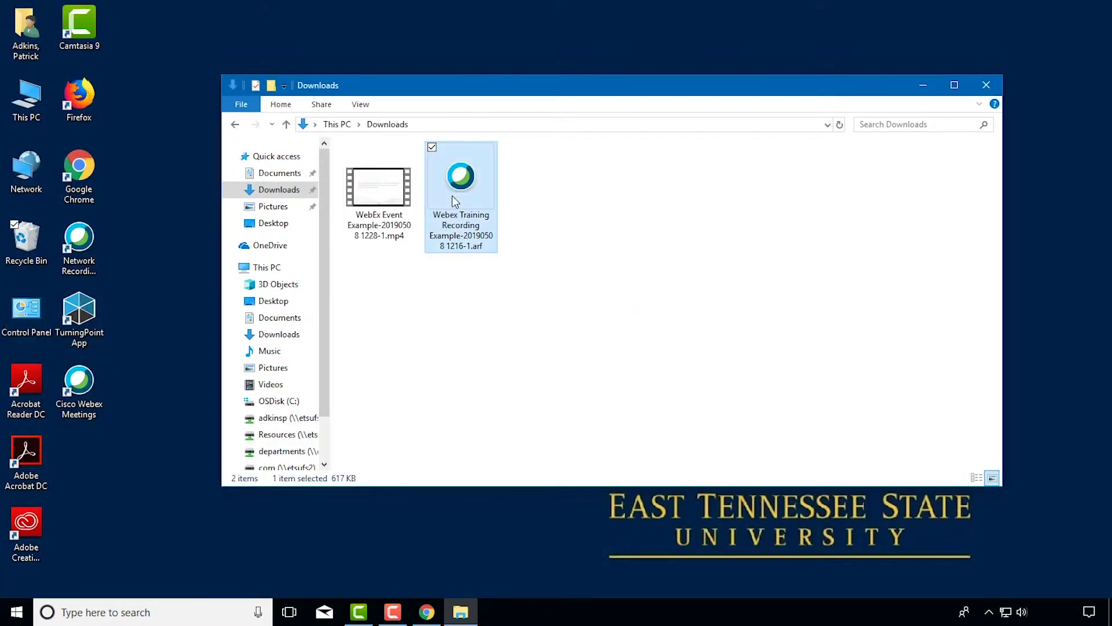
{"action": "double_click", "coordinate": [452, 196]}
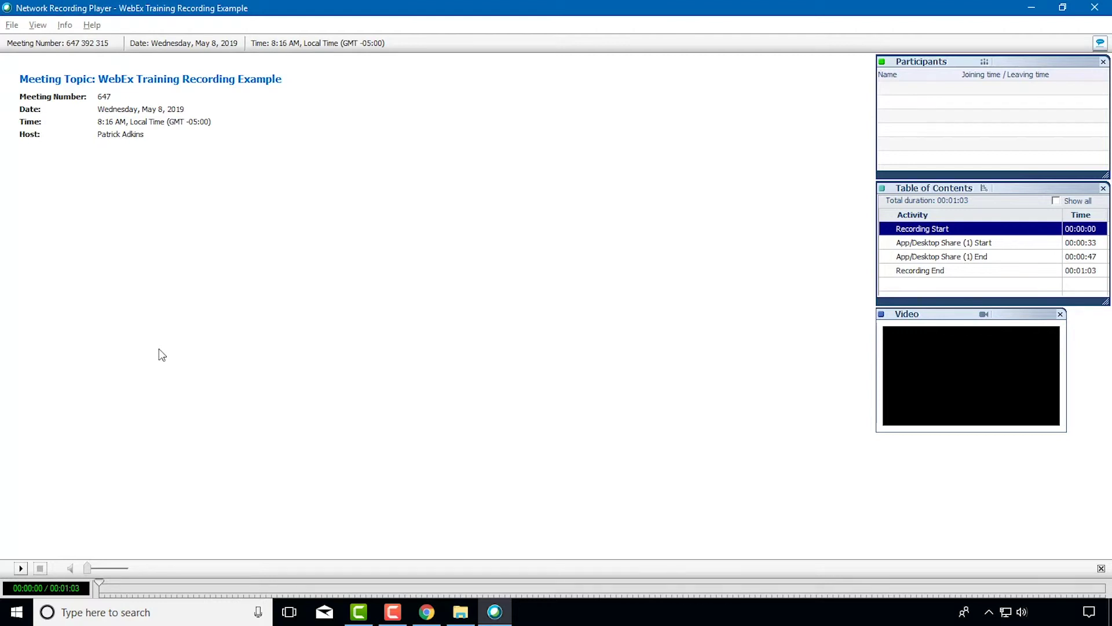
{"action": "left_click", "coordinate": [12, 25]}
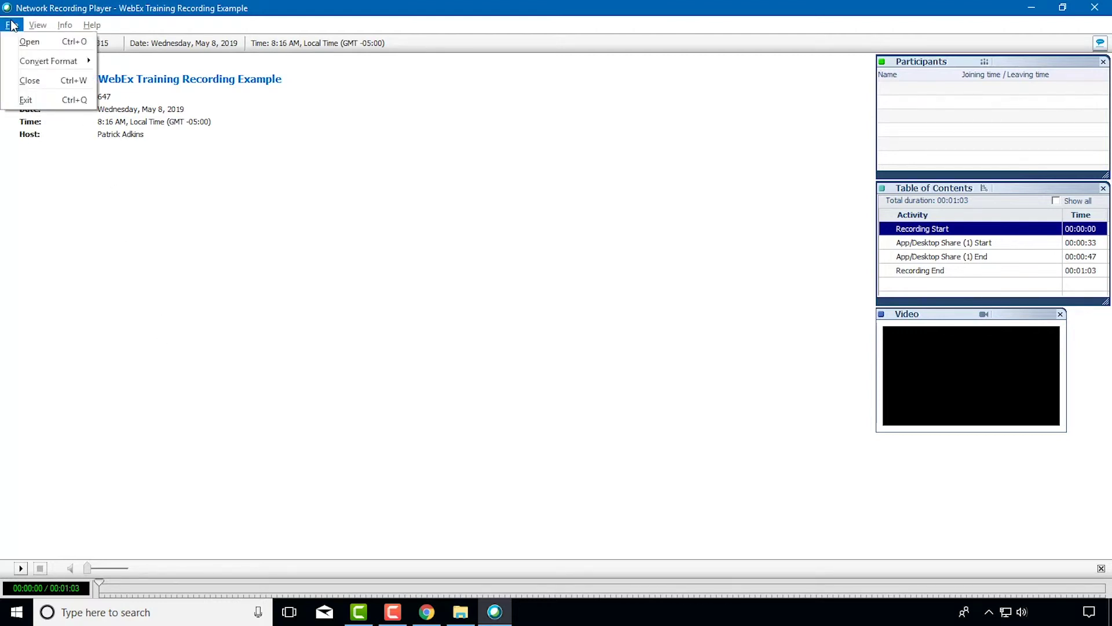
{"action": "mouse_move", "coordinate": [48, 62]}
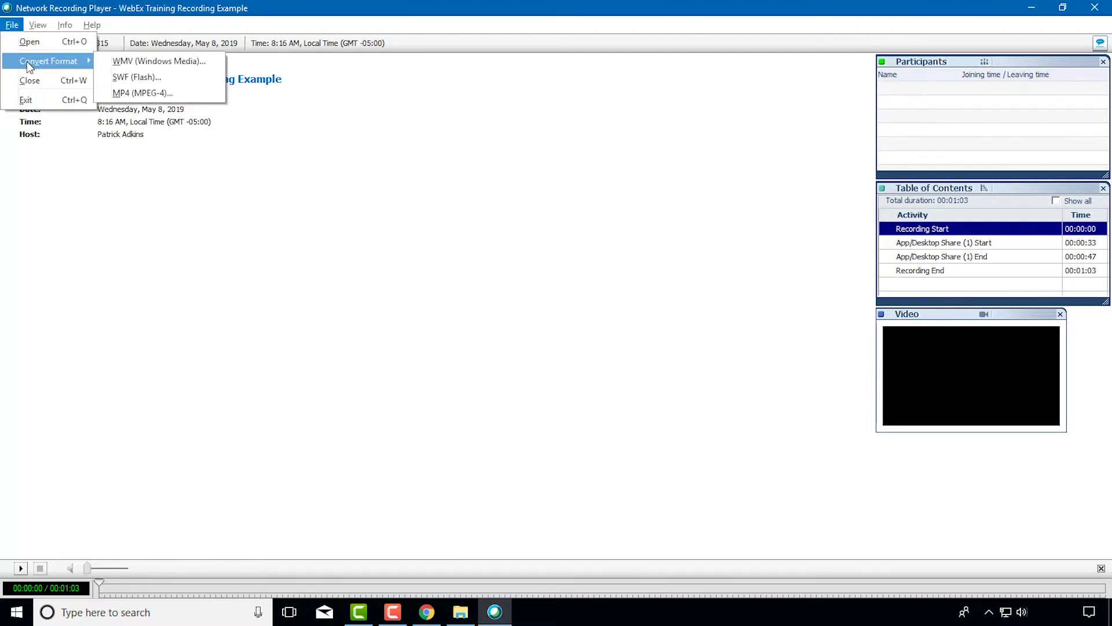
Choose MP4 (MPEG-4) and submit the etsu.webex.com site URL and account credentials to install the conversion tool.
{"action": "left_click", "coordinate": [148, 92]}
{"action": "type", "text": "etsu"}
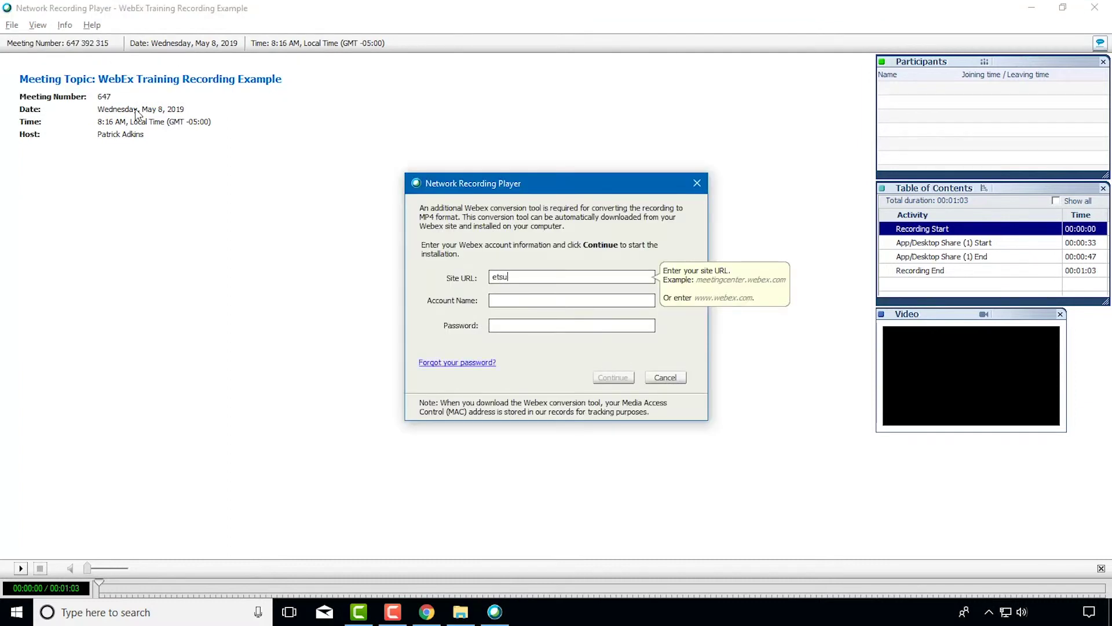
{"action": "type", "text": ".webex.com"}
{"action": "left_click", "coordinate": [491, 301]}
{"action": "type", "text": "**"}
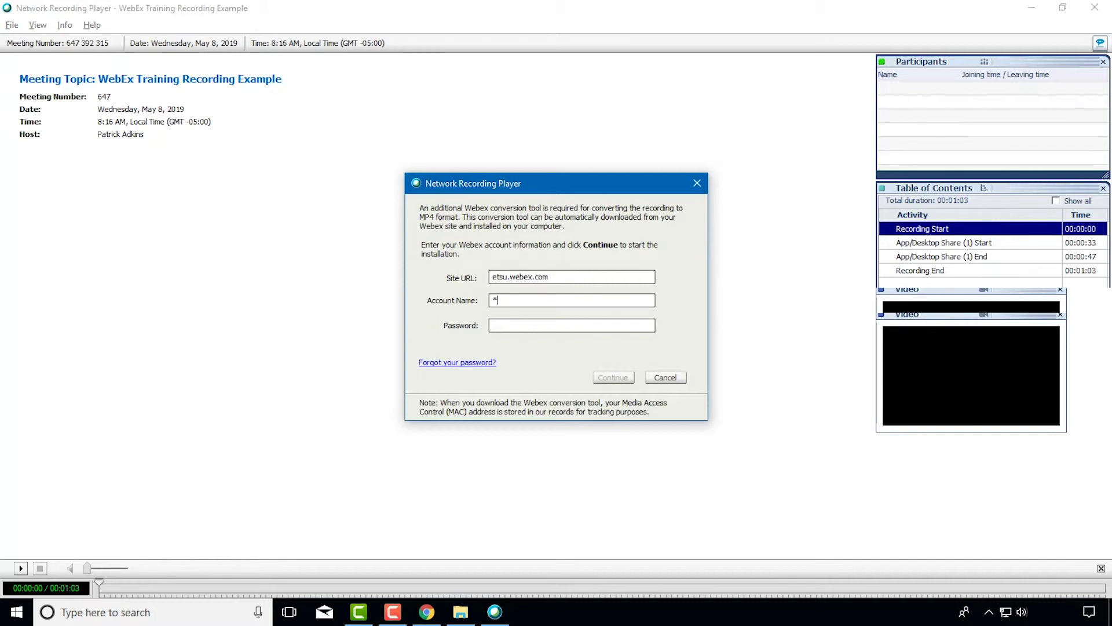
{"action": "type", "text": "*******"}
{"action": "key", "text": "Tab"}
{"action": "type", "text": "*"}
{"action": "type", "text": "*******"}
{"action": "left_click", "coordinate": [613, 377]}
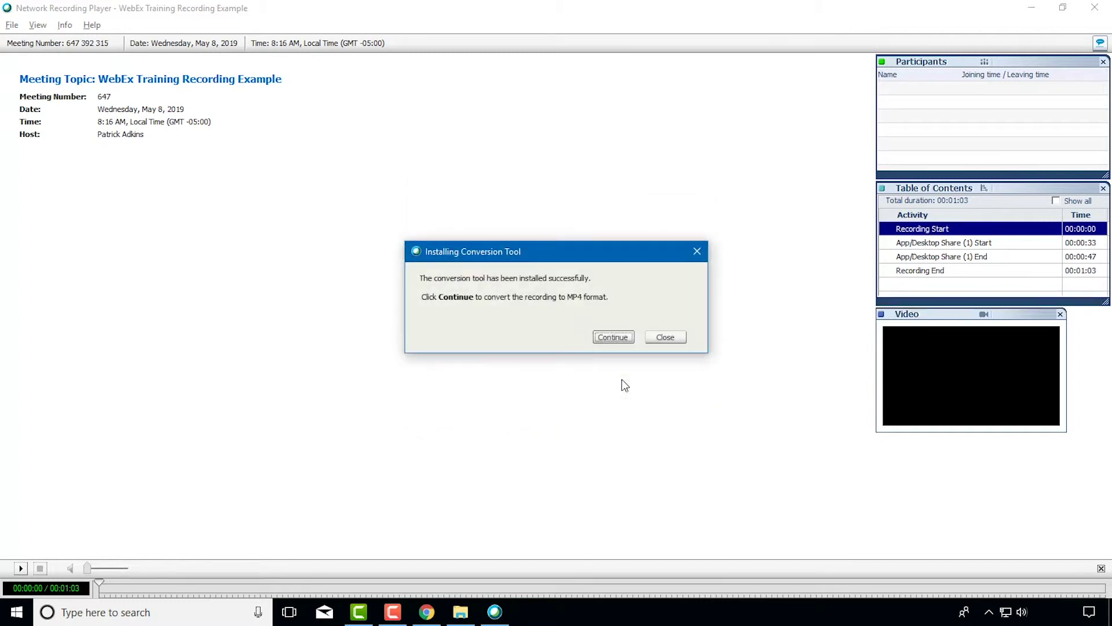
{"action": "left_click", "coordinate": [629, 338]}
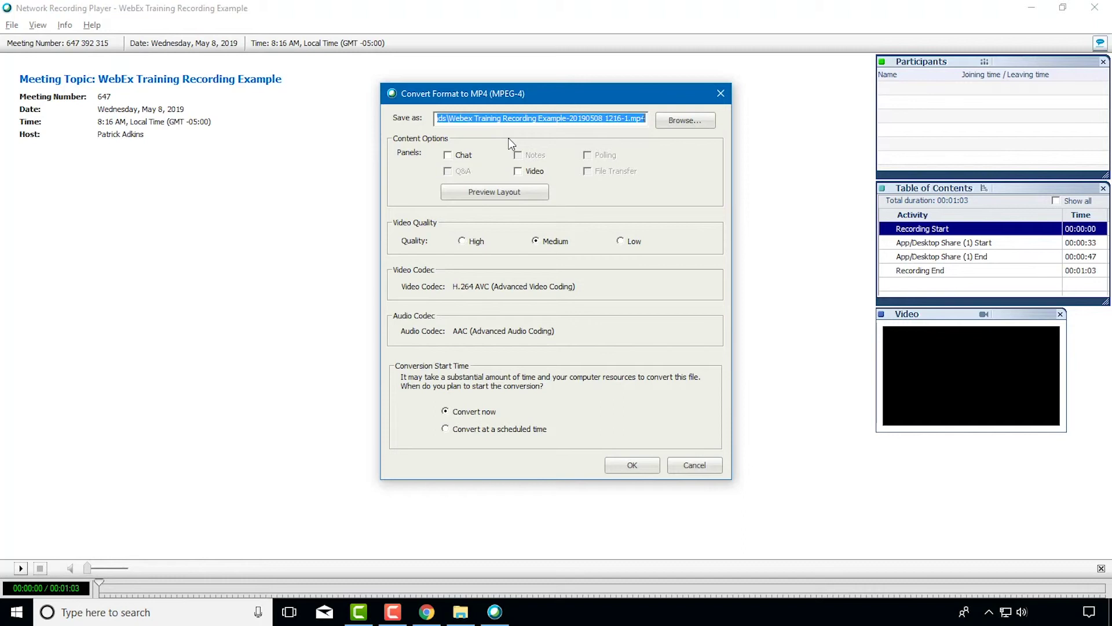
Convert the recording to MP4 at High quality with the Video panel included and confirm the start message.
{"action": "left_click", "coordinate": [519, 171]}
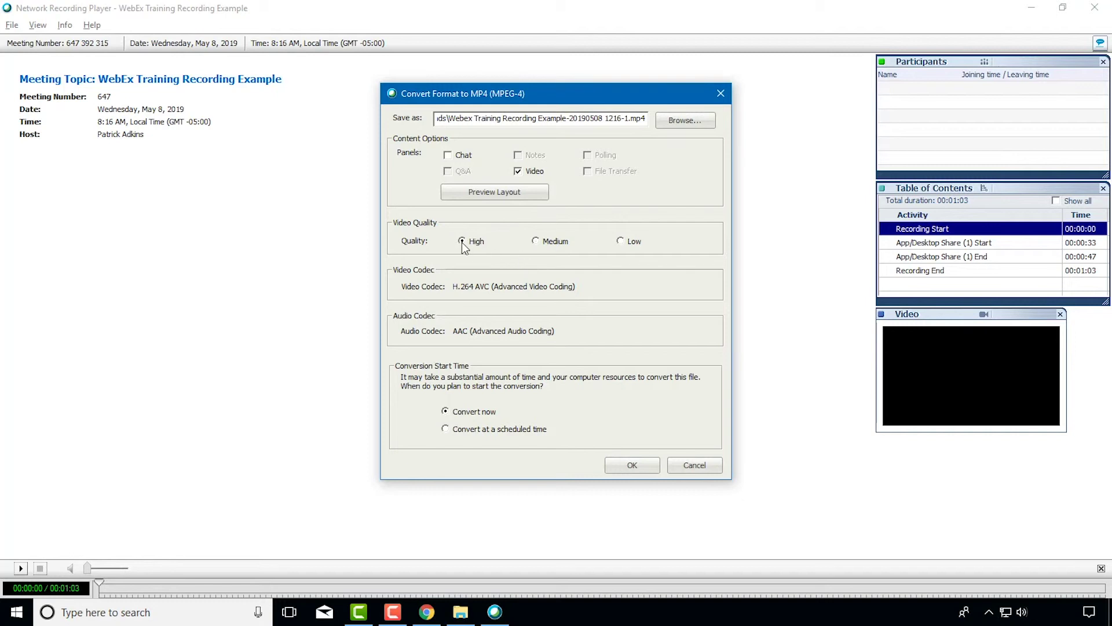
{"action": "left_click", "coordinate": [631, 467]}
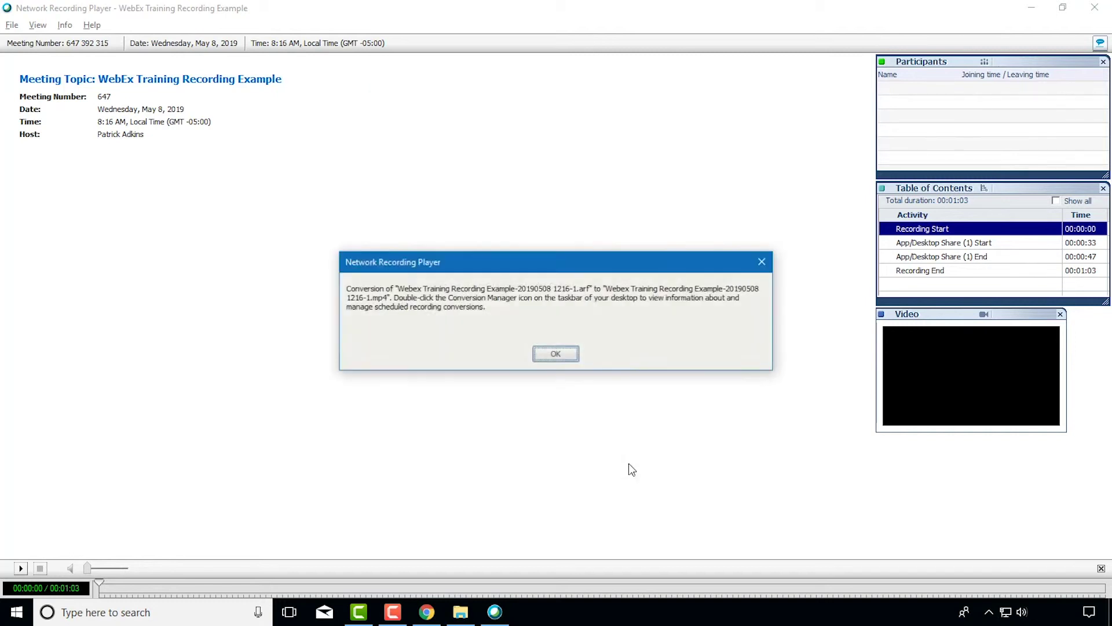
{"action": "left_click", "coordinate": [559, 353]}
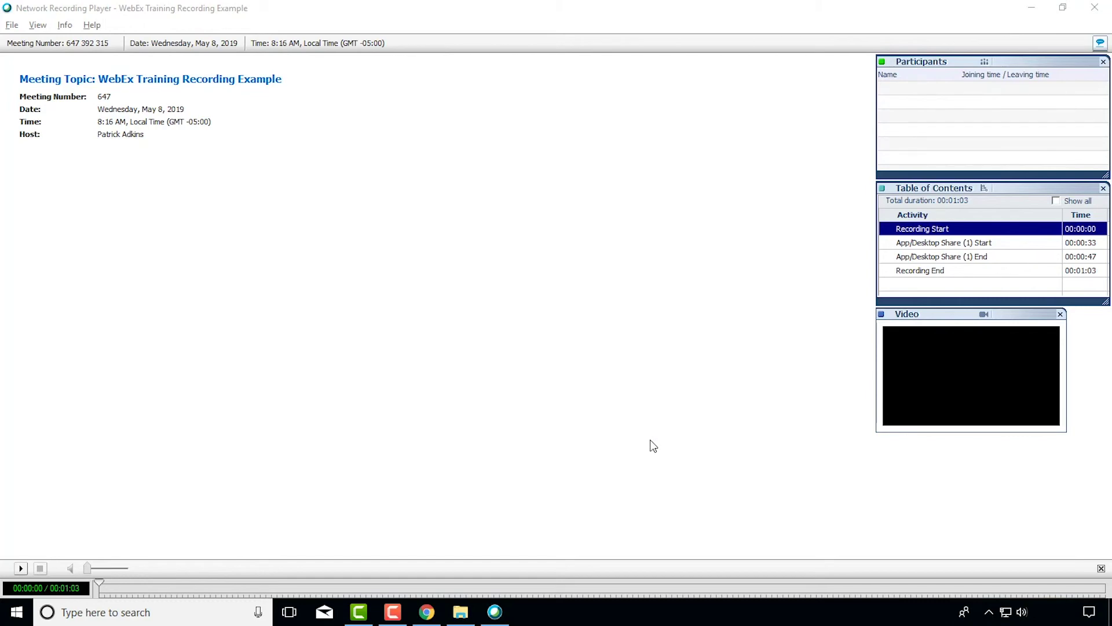
{"action": "left_click", "coordinate": [990, 612]}
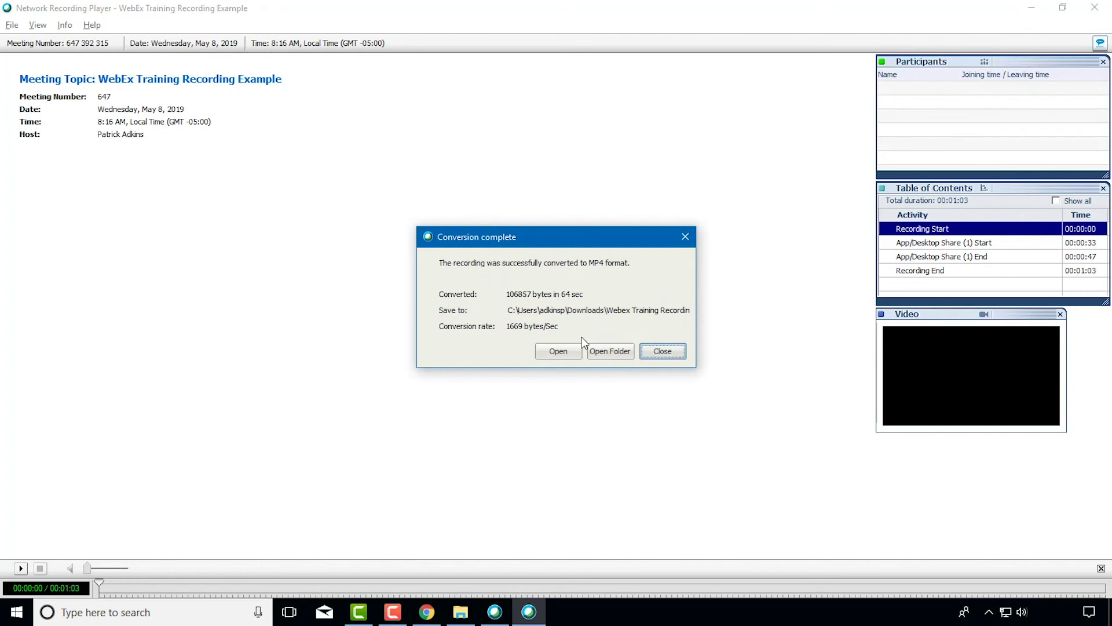
Open the Downloads folder from the Conversion complete dialog to see the new MP4 beside the .arf.
{"action": "left_click", "coordinate": [608, 351]}
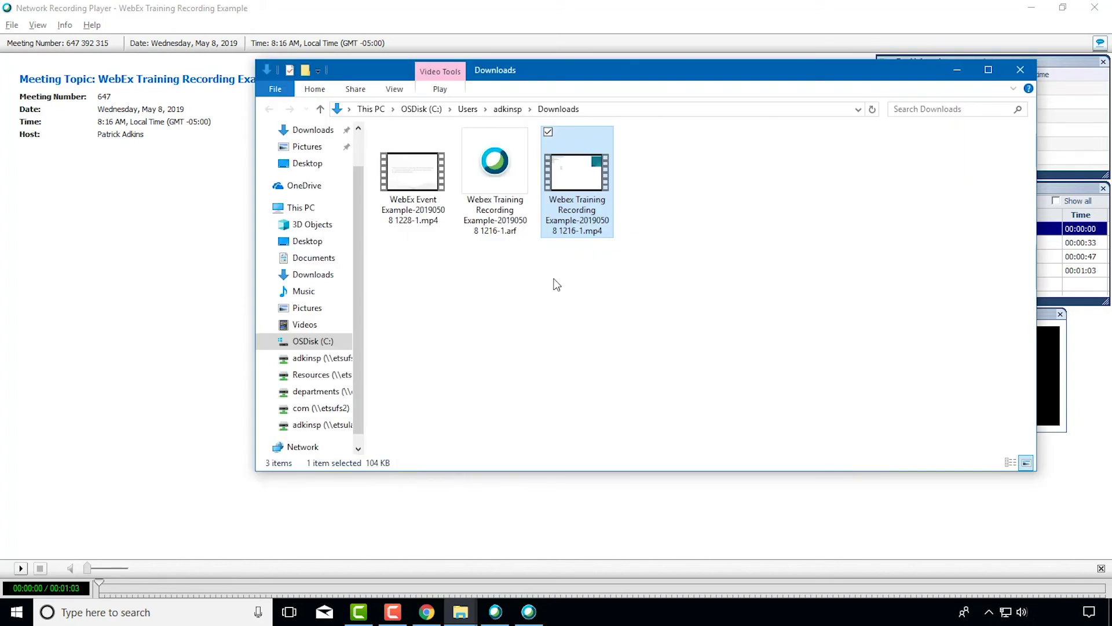